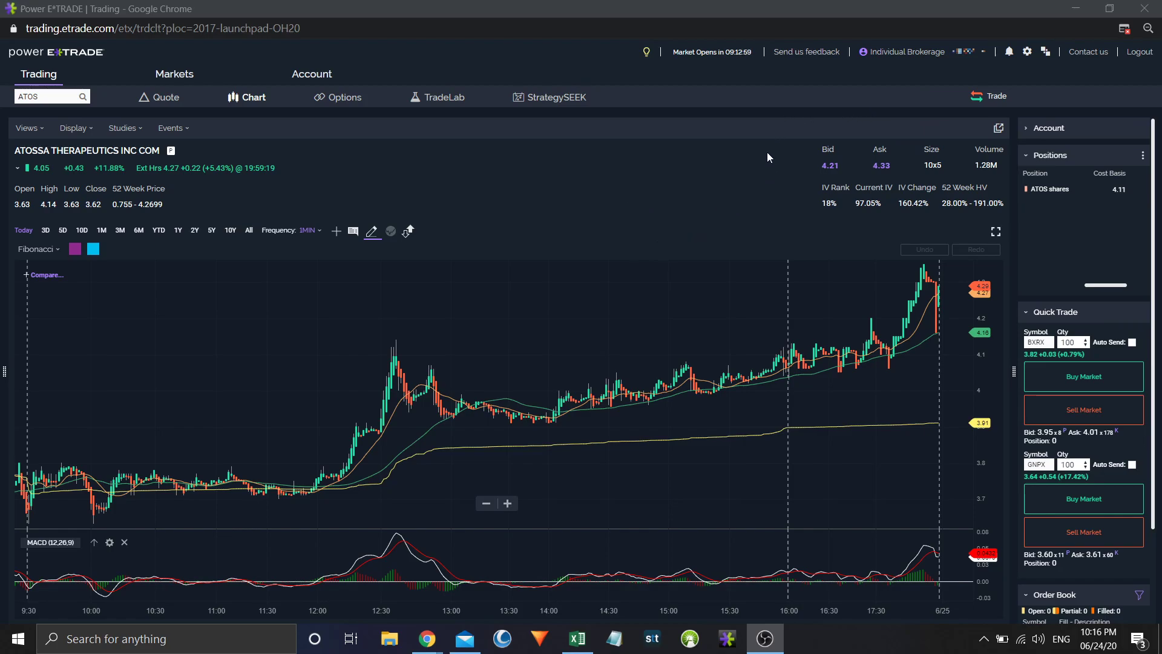
- Switch Hotkeys to On in Power E*TRADE's Platform Settings
click(1027, 52)
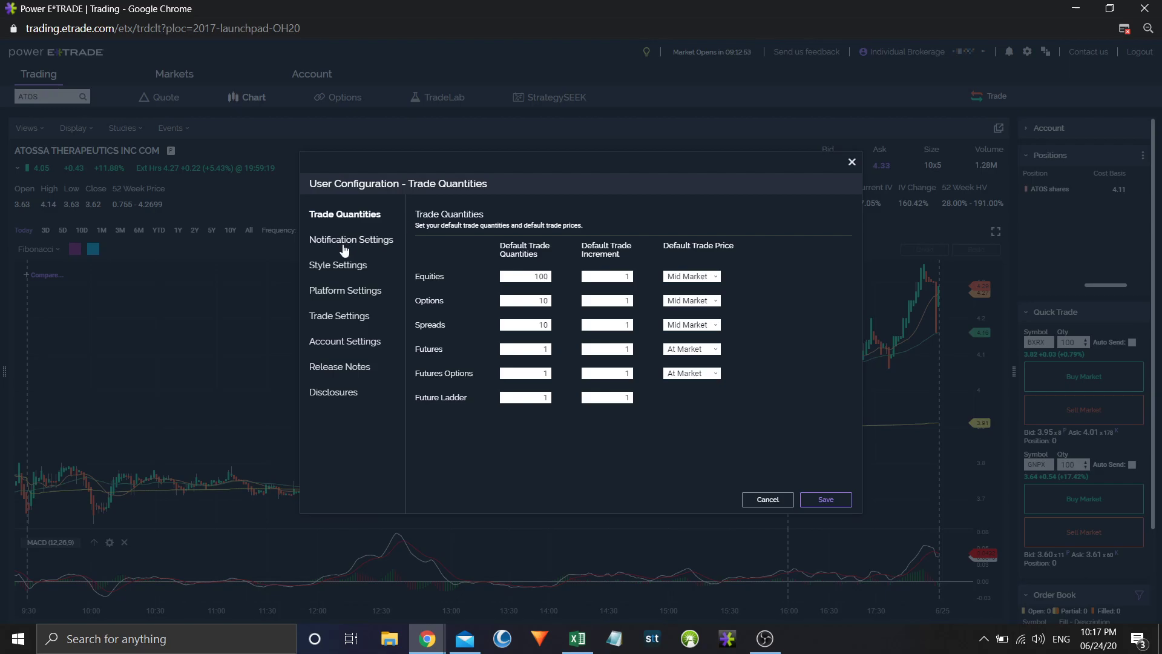
click(339, 291)
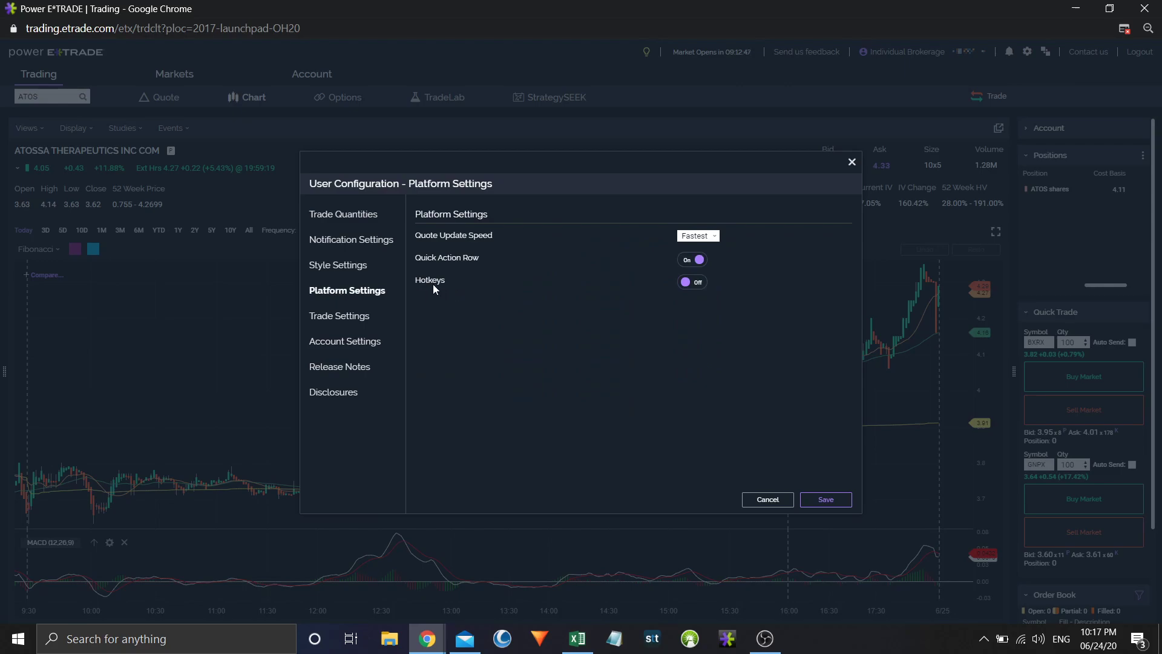
click(698, 283)
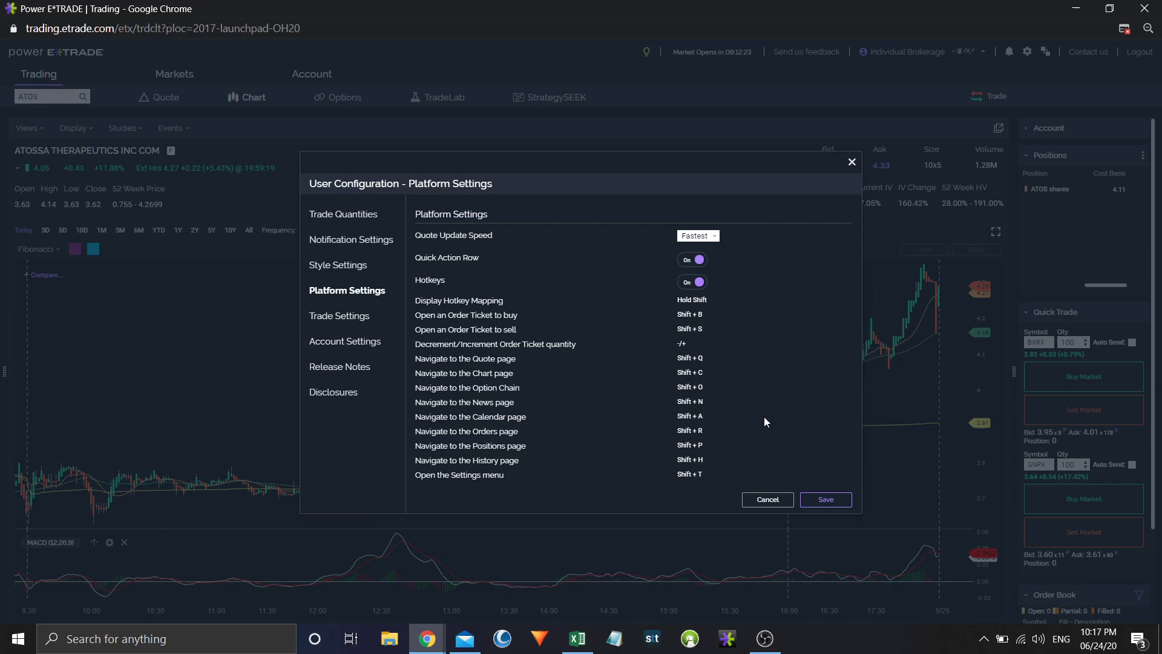
- Save the hotkey setting and hold Shift to overlay the hotkey map on the ATOSSA chart
click(829, 501)
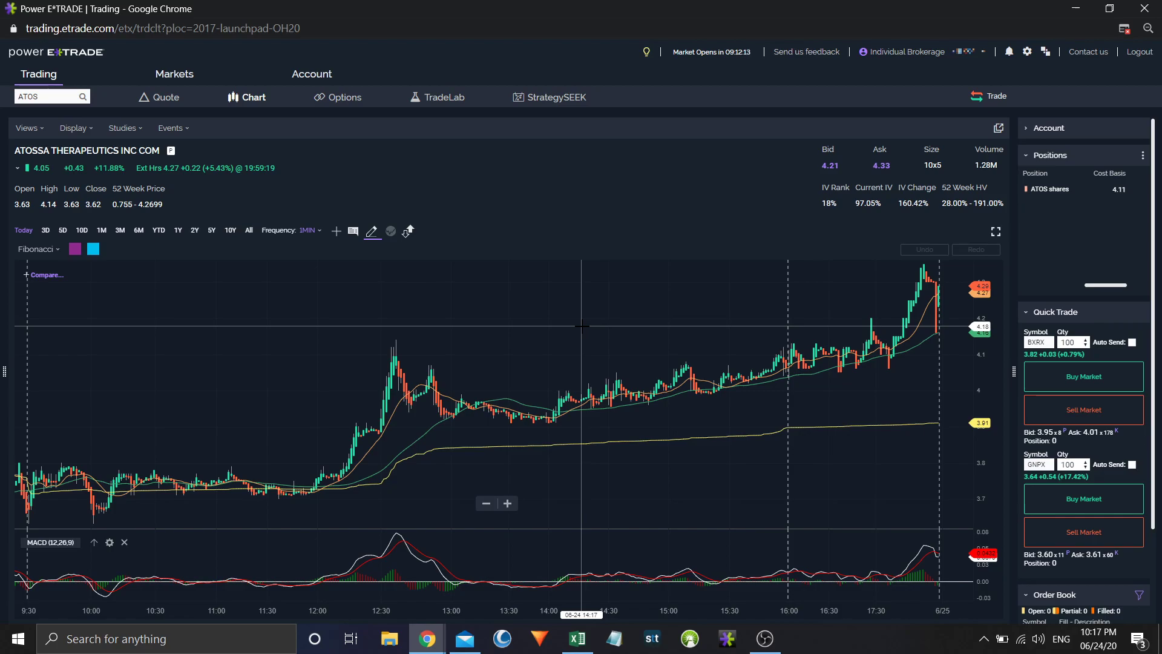
key(shift)
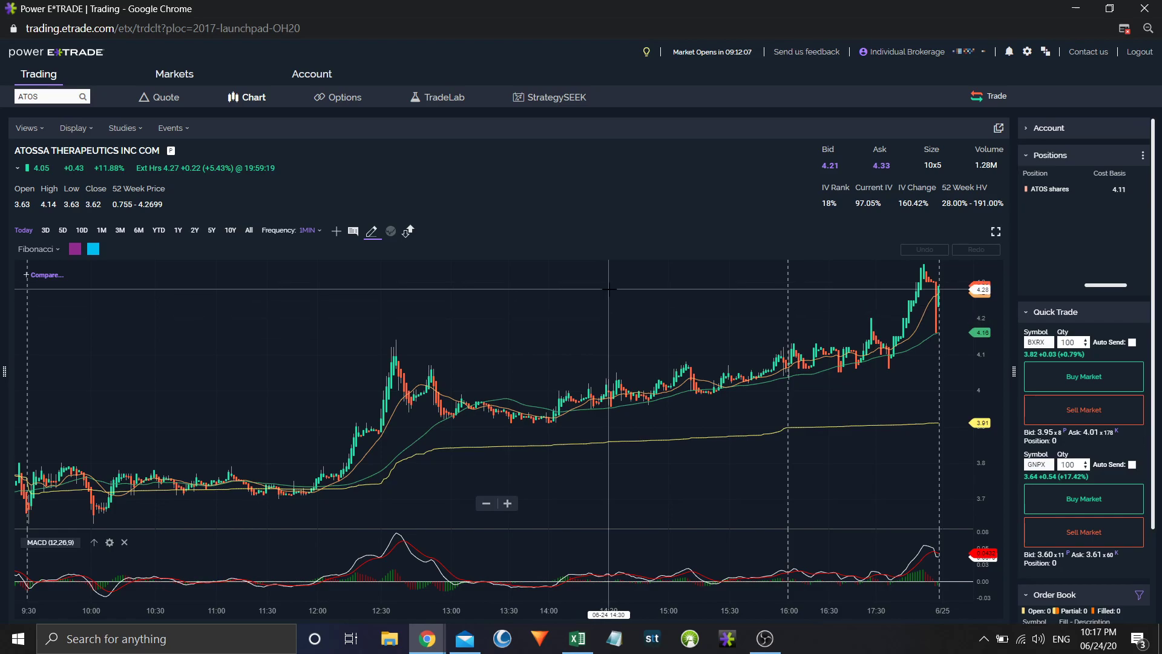
key(shift)
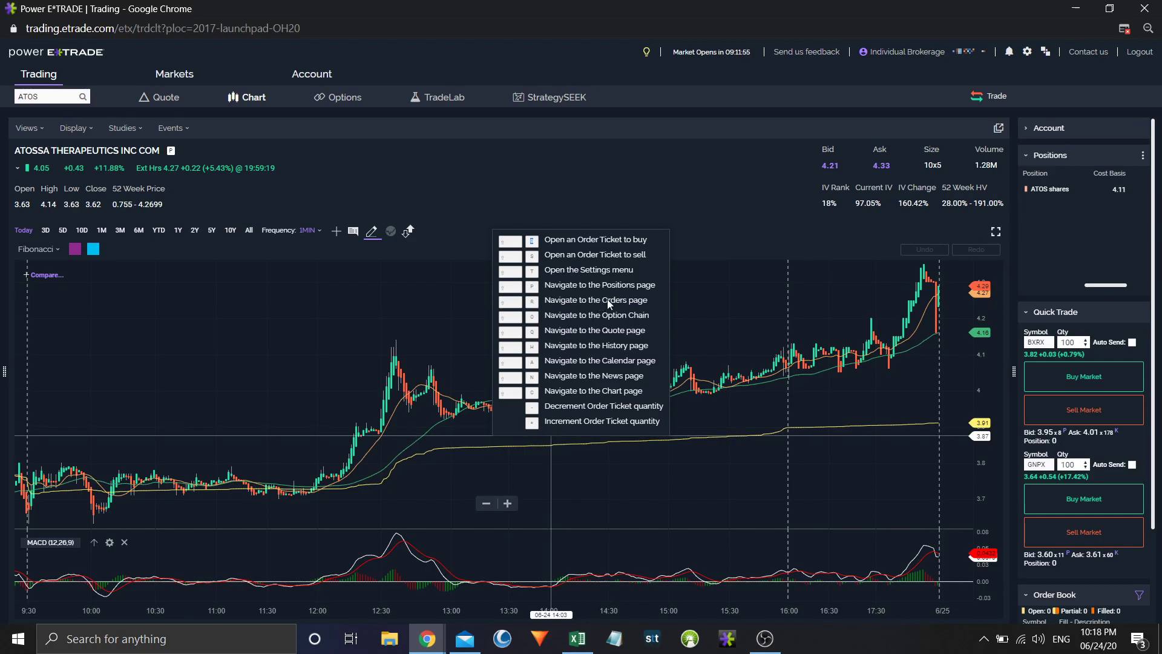
click(535, 242)
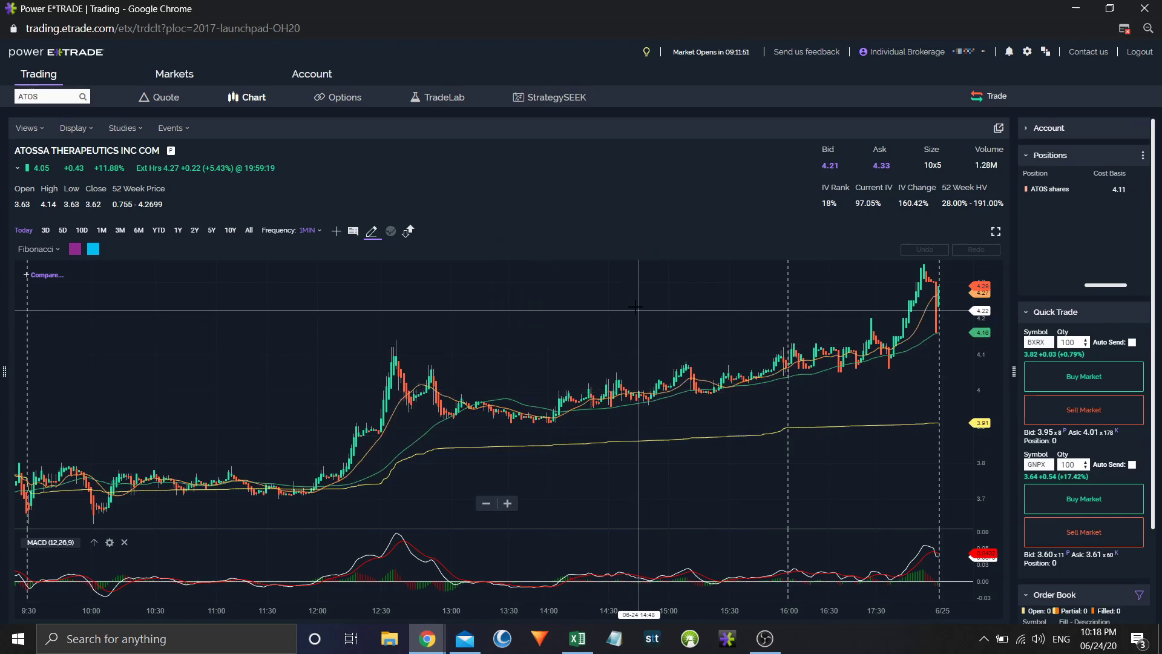
key(question)
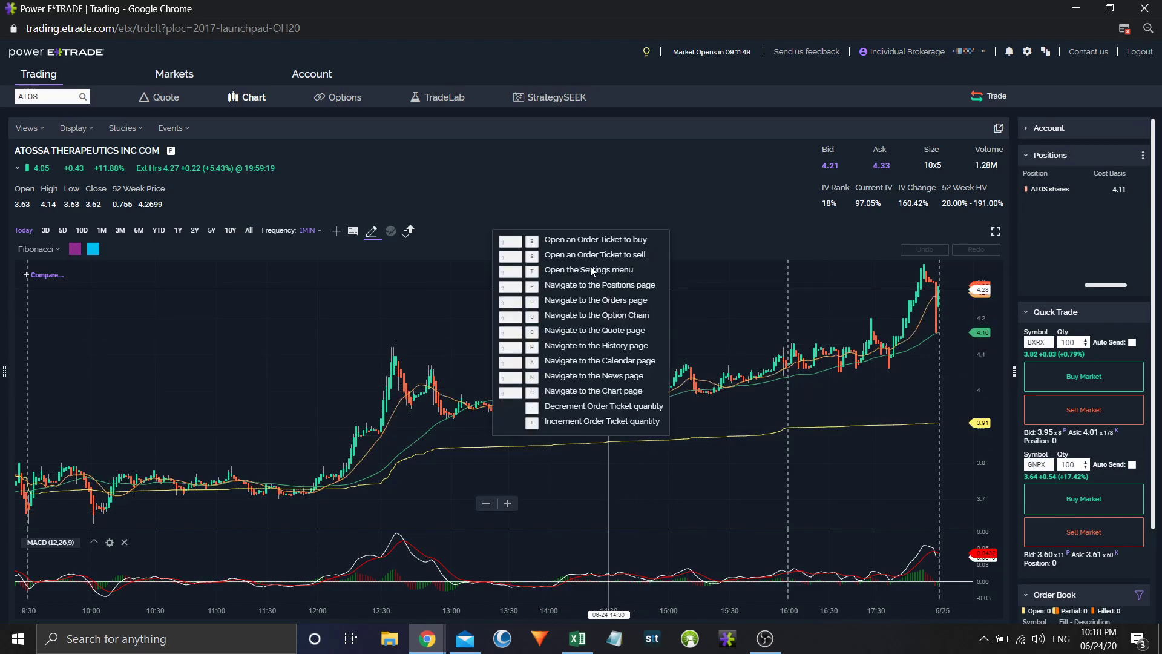
click(511, 241)
drag(537, 259, 535, 247)
- Hide the hotkey map overlay with Escape to reveal the ATOSSA chart
key(Escape)
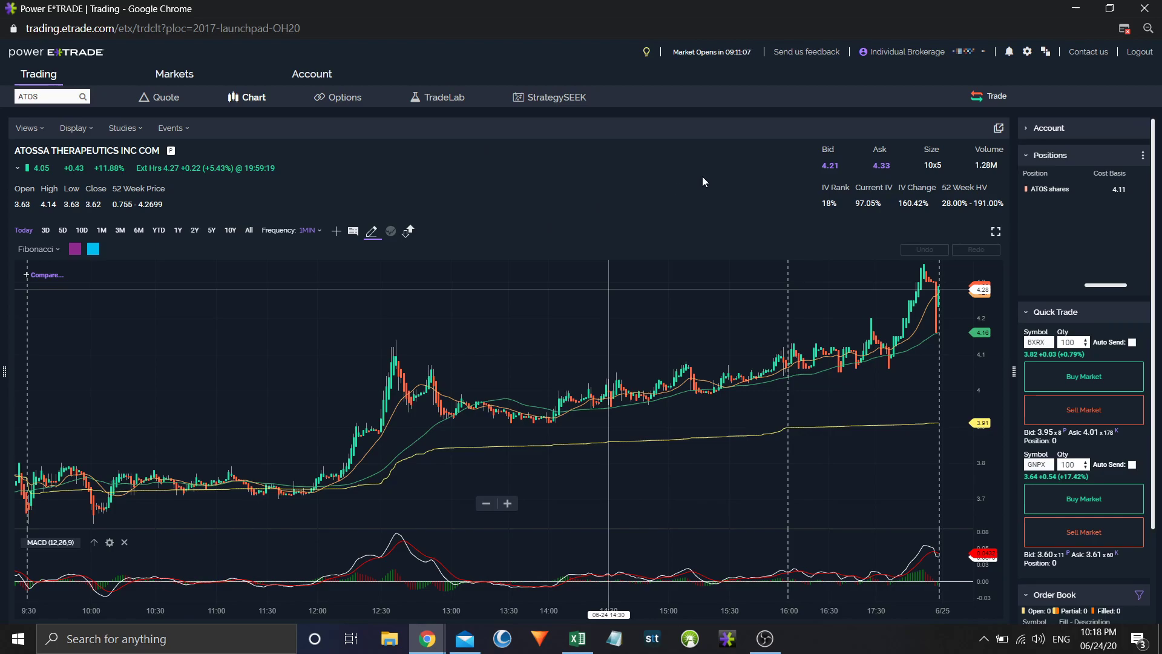
- Switch Hotkeys to Off in Power E*TRADE's Platform Settings
click(1027, 53)
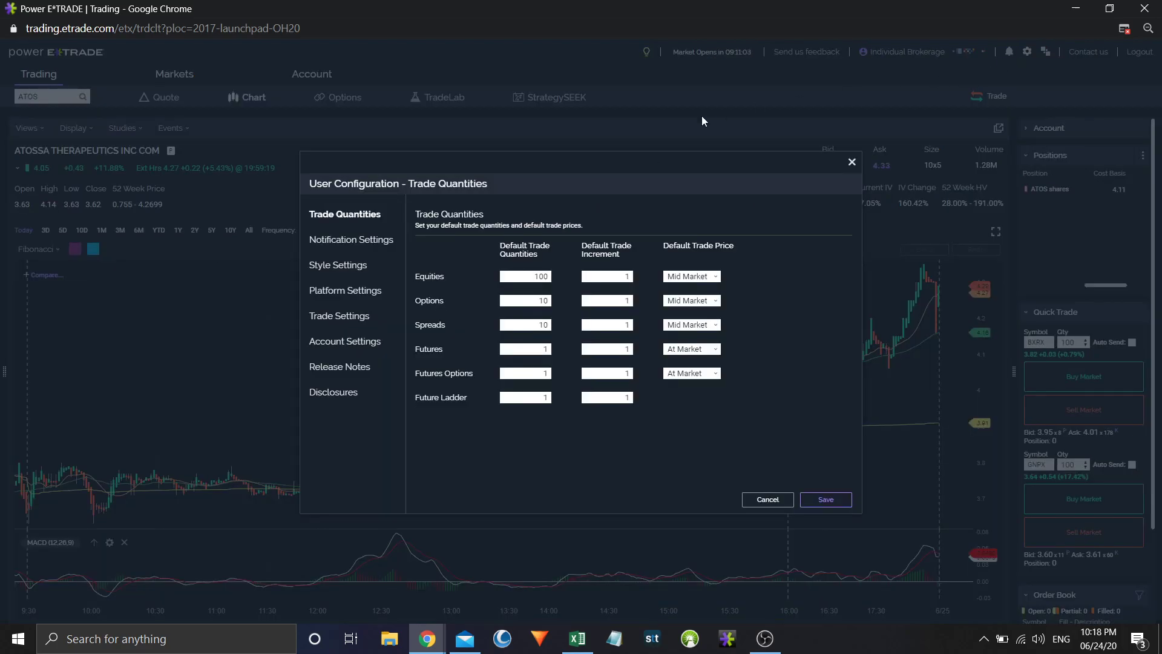
click(341, 291)
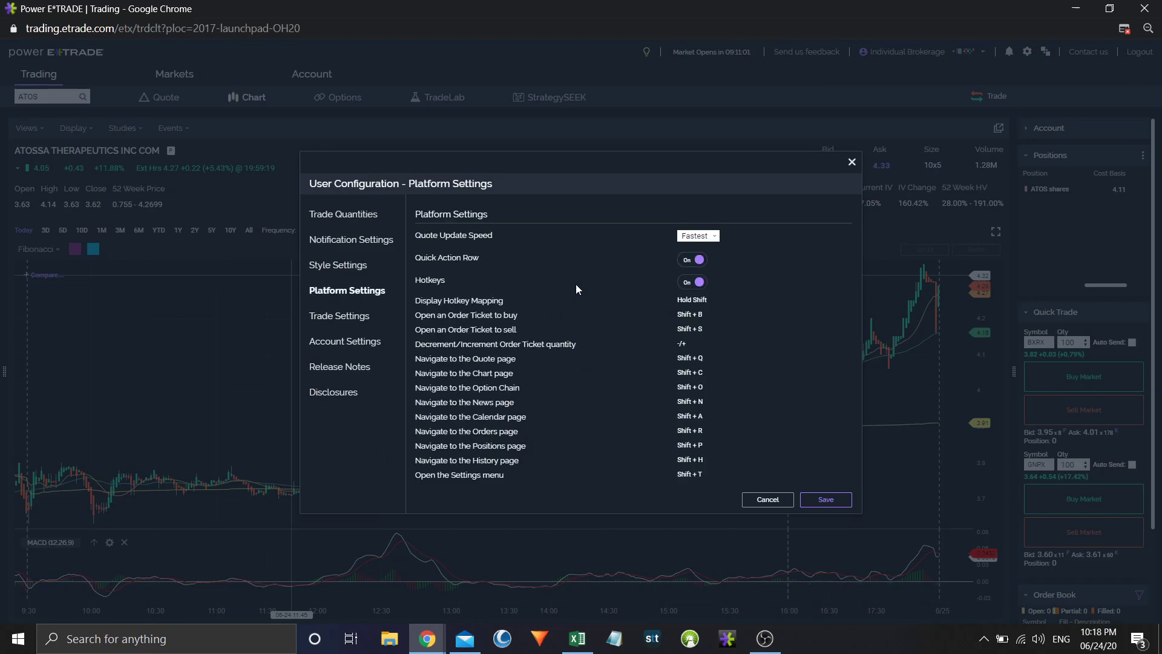
click(695, 283)
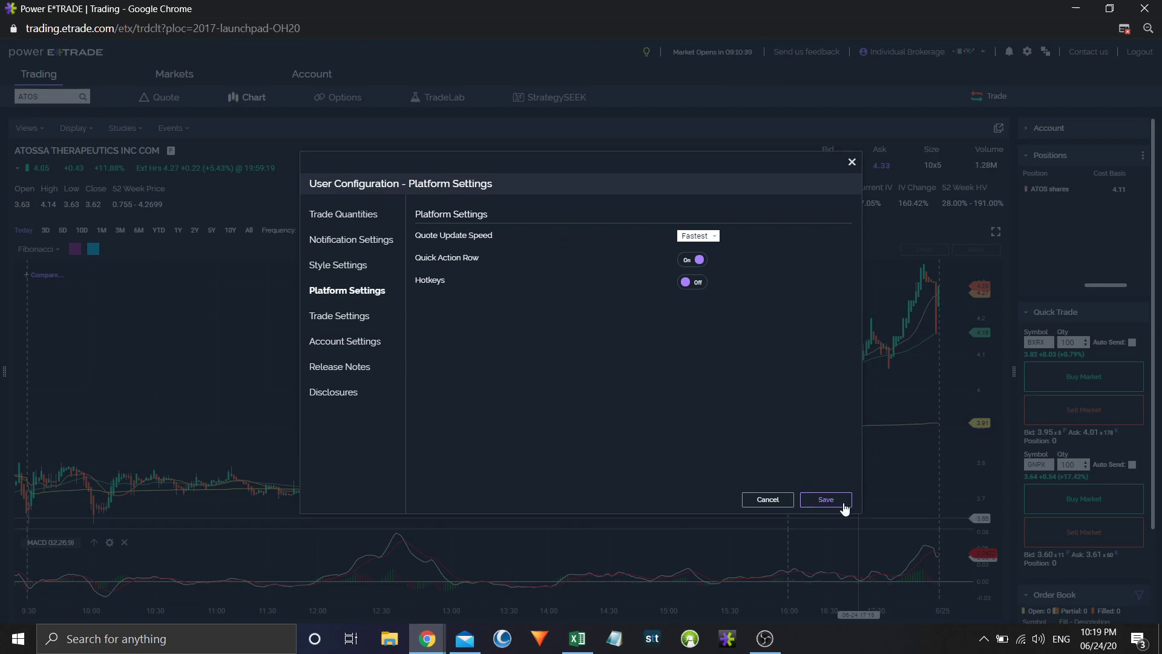
- Save the User Configuration with hotkeys disabled and return to the ATOSSA chart
click(825, 500)
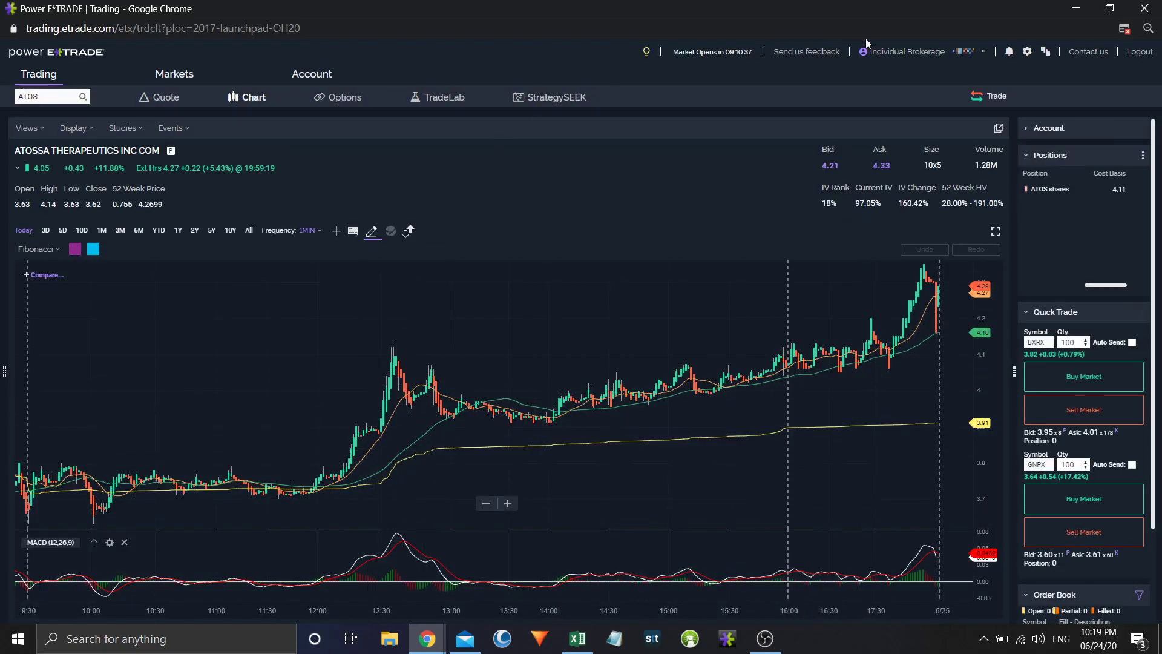